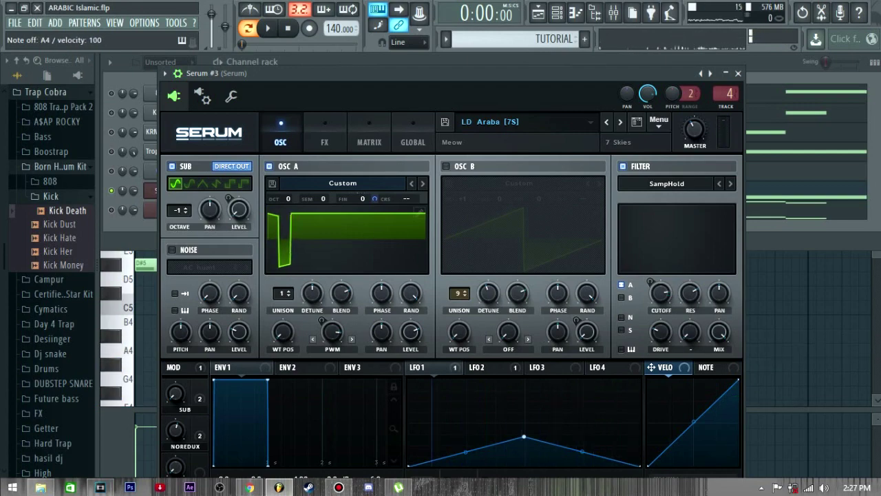
Step: In Serum #3's piano roll, delete the long D5 note and place a one-beat D#5 note on beat 2
key("Escape")
left_click(315, 191)
left_click(314, 191)
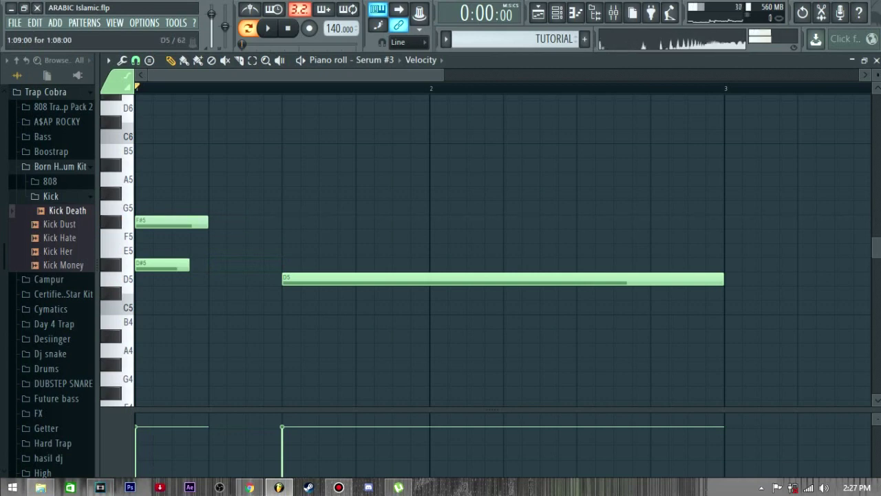
right_click(310, 279)
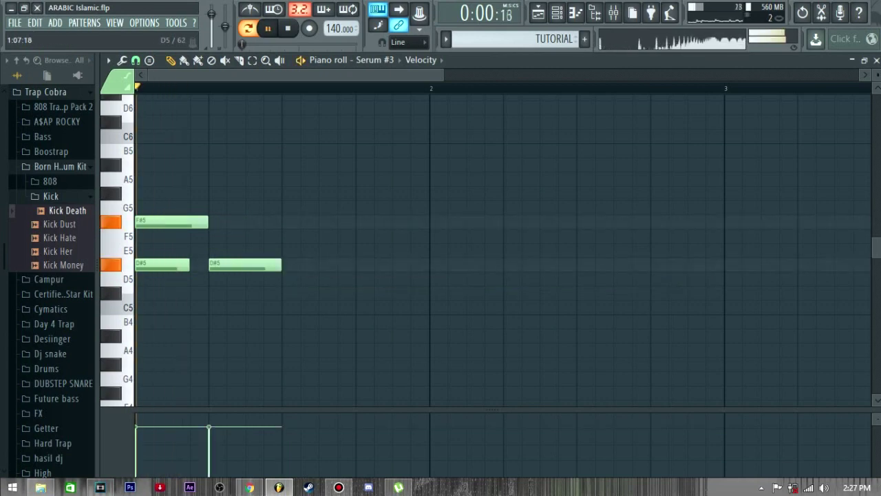
key("space")
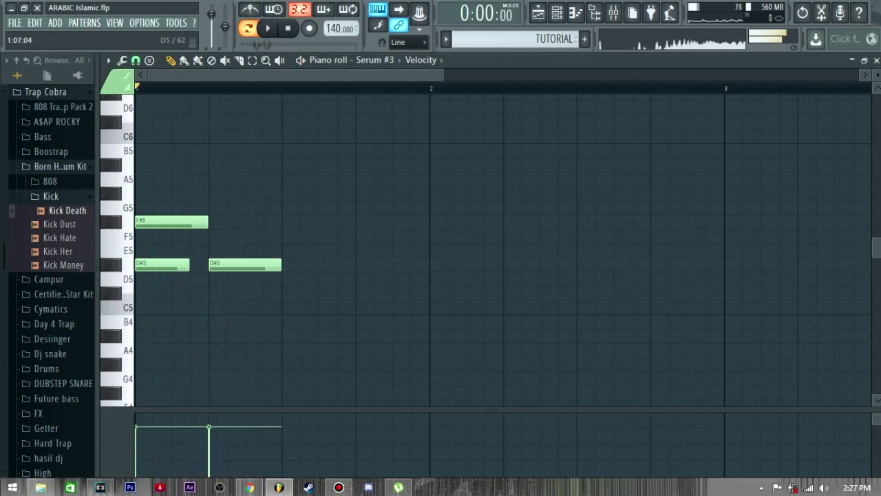
Step: Place a D5 note on beat 3 of bar 1 and lengthen it to the start of bar 3
scroll(216, 279, "up", 3)
key("space")
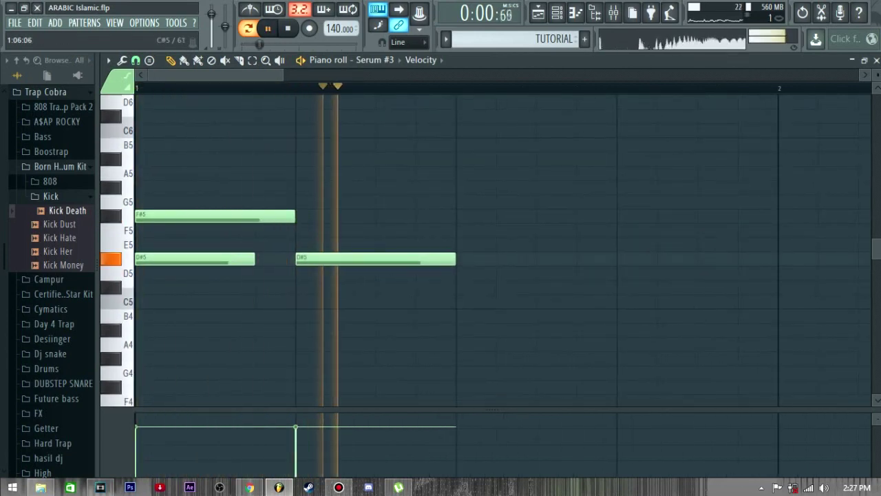
scroll(482, 248, "down", 2)
key("space")
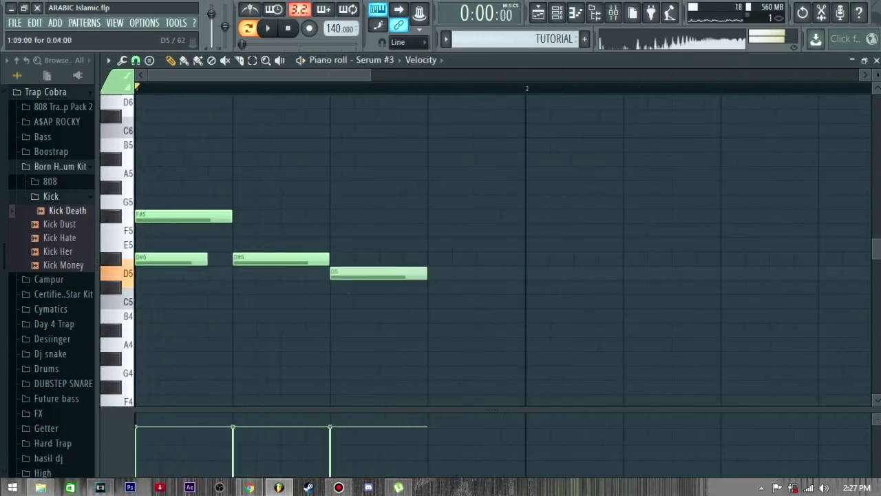
scroll(502, 248, "down", 2)
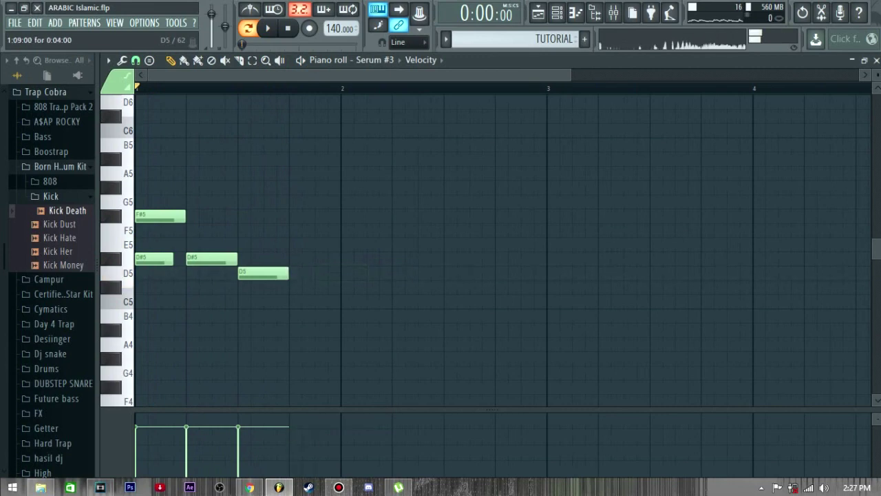
left_click_drag(288, 273, 623, 272)
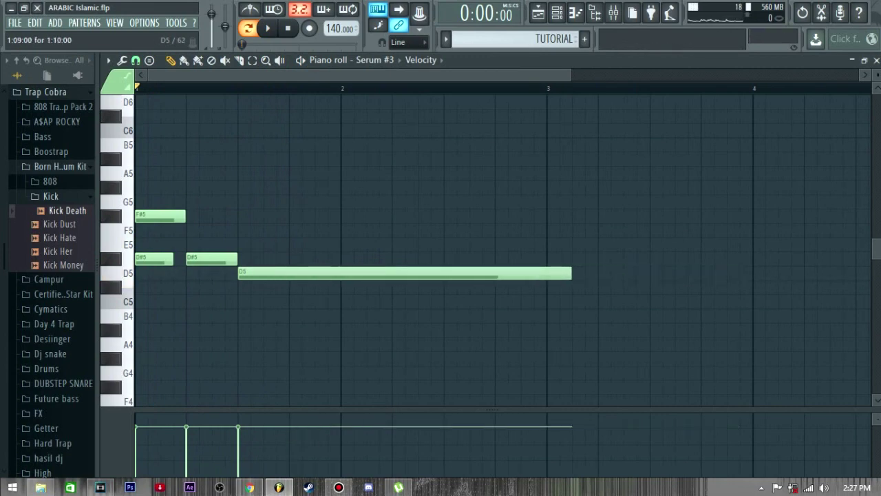
scroll(481, 274, "down", 2)
Step: Play back the finished two-bar Serum #3 melody
key("space")
scroll(413, 276, "up", 1)
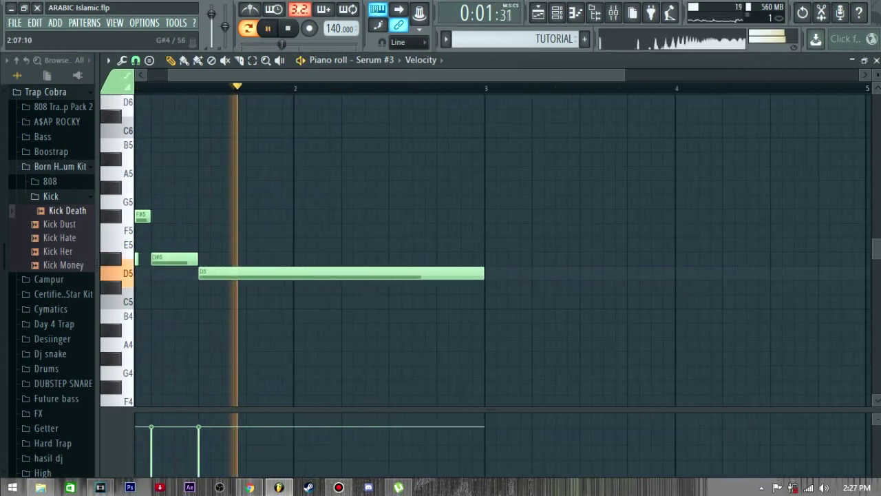
scroll(407, 359, "left", 1)
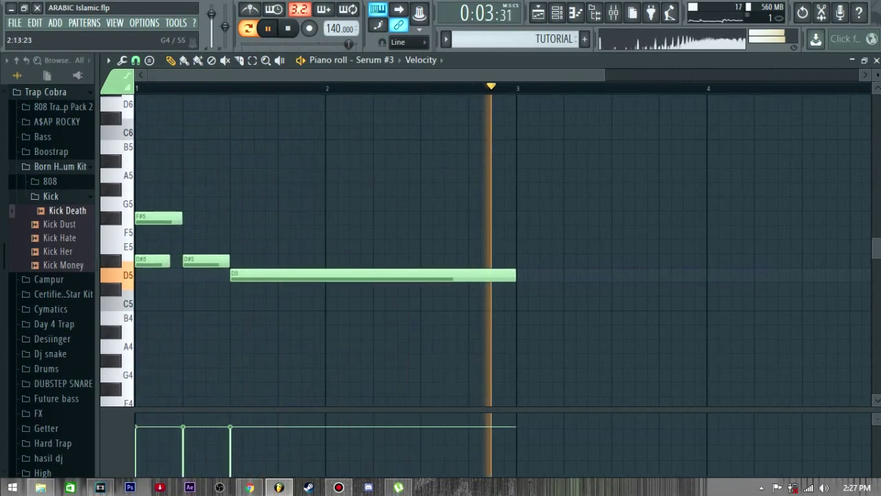
key("space")
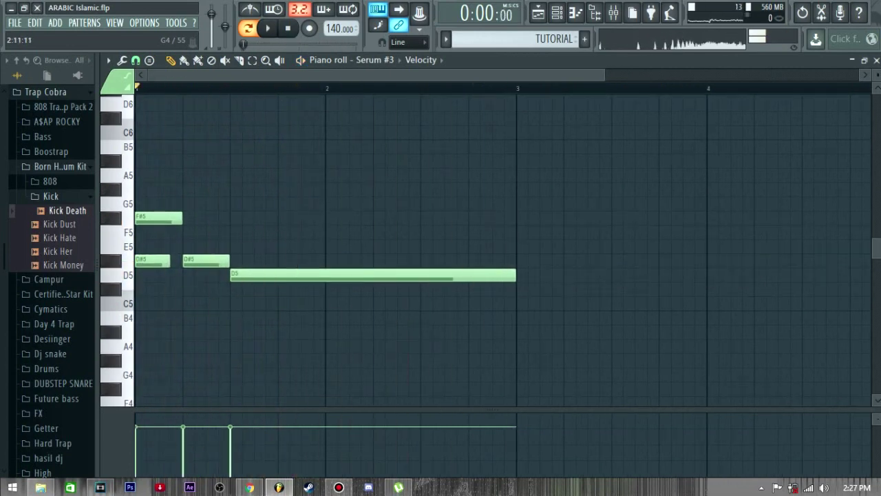
Step: Enable the Kickstart-64bit effect on the Serum mixer track and preview its volume curve during playback
key("F9")
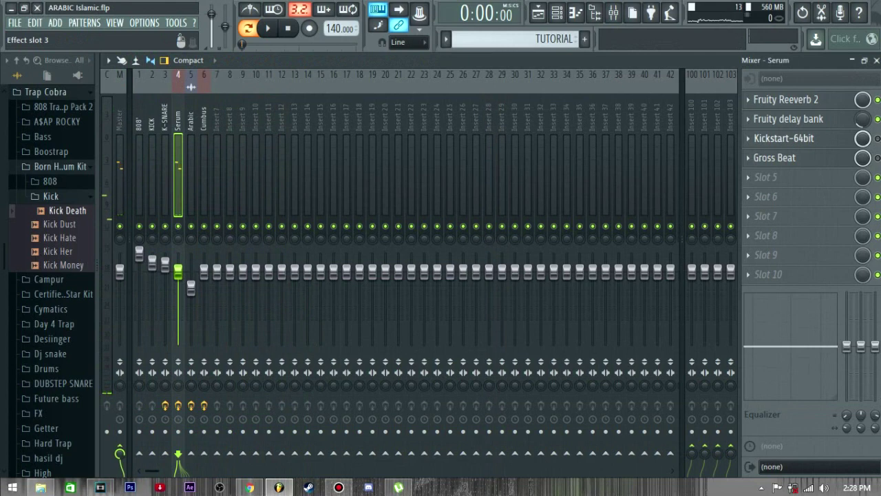
left_click(783, 138)
left_click(877, 139)
left_click(783, 139)
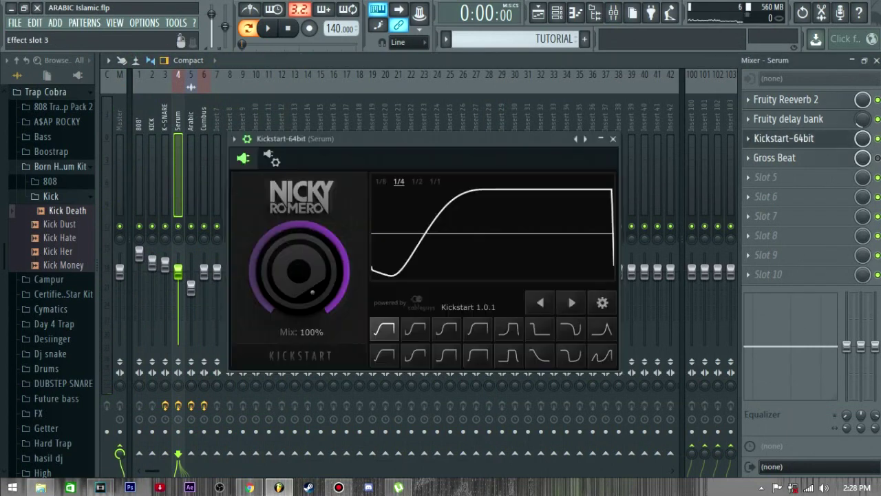
key("space")
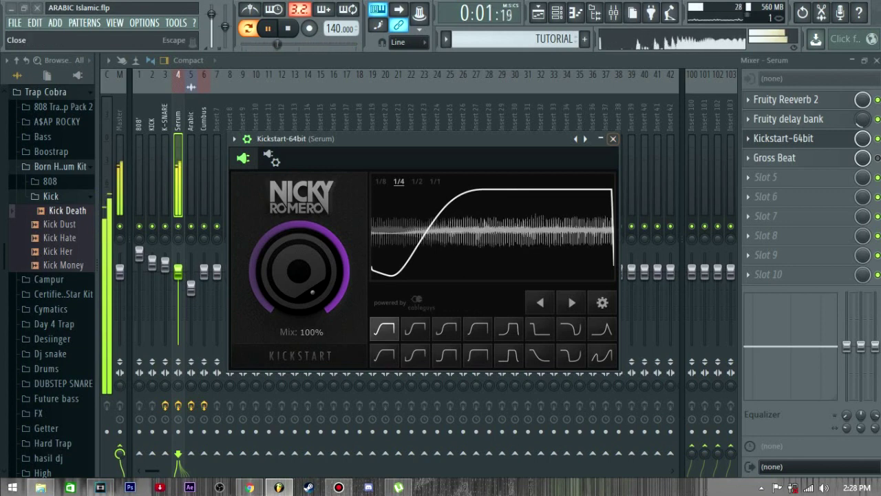
left_click_drag(427, 139, 440, 137)
left_click(626, 136)
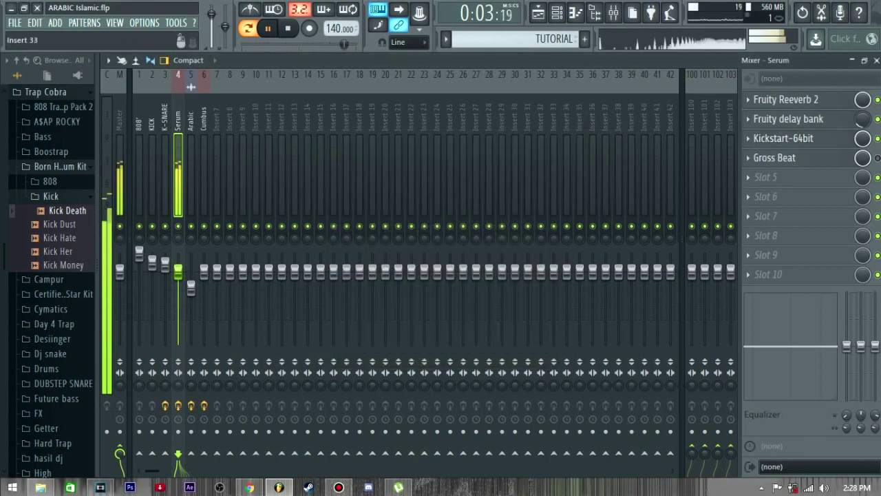
Step: Examine the Cumbus channel's notes in its piano roll while the pattern plays
key("F6")
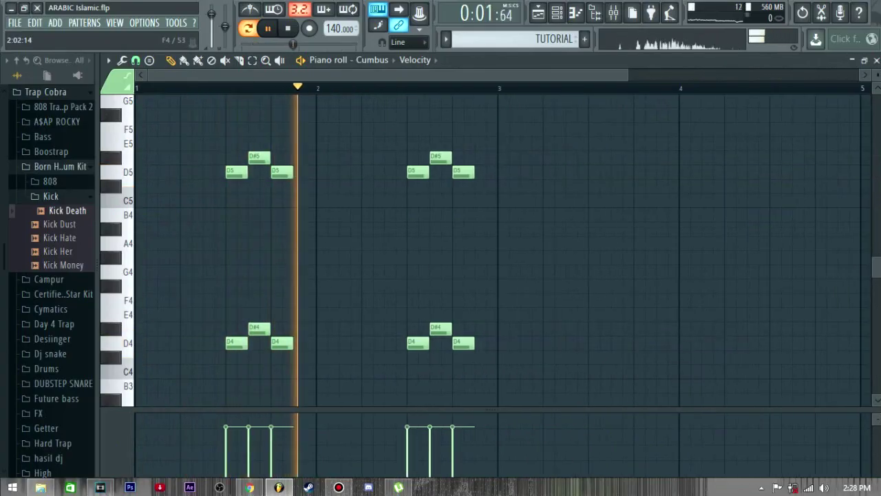
key("space")
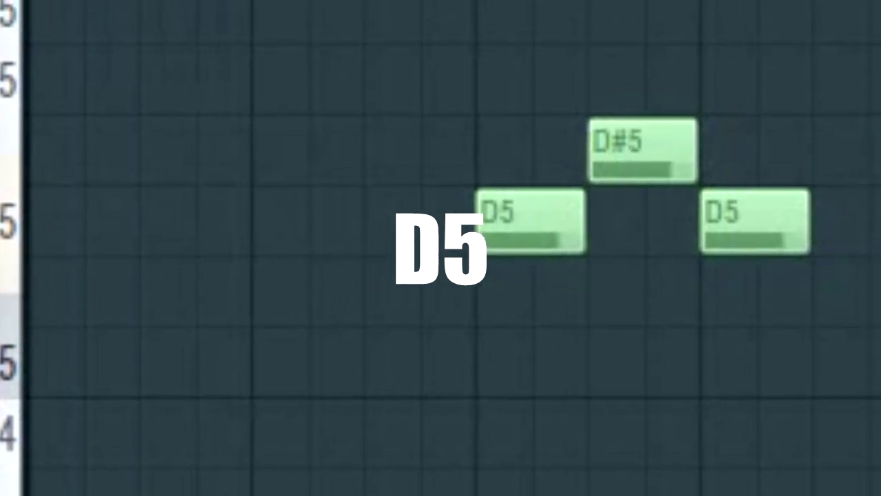
mouse_move(528, 222)
left_mouse_down()
mouse_move(528, 363)
mouse_move(528, 222)
left_mouse_up()
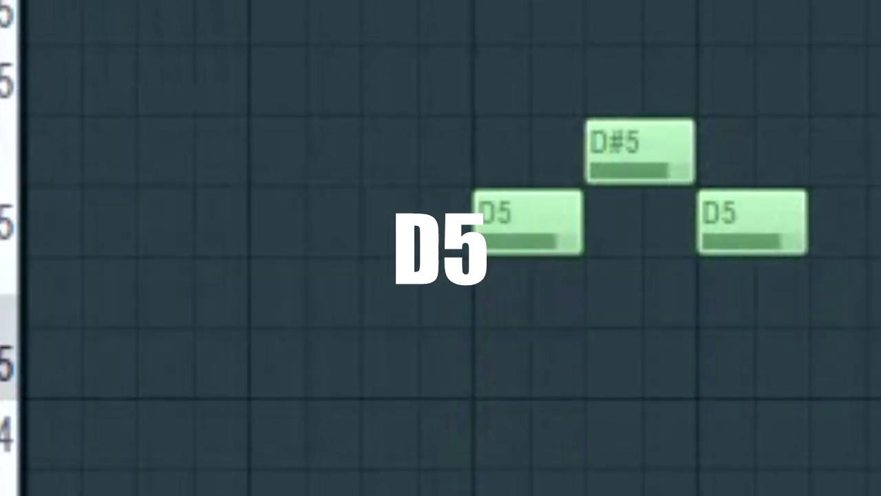
left_click_drag(515, 234, 514, 286)
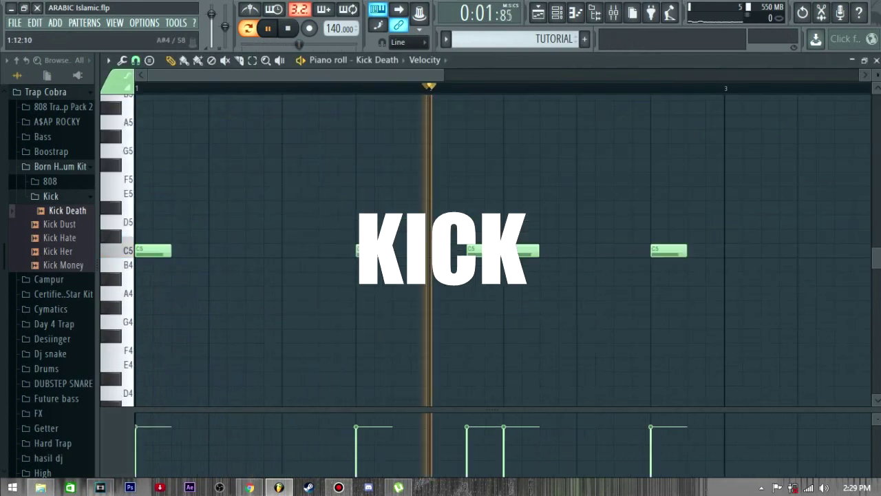
Step: Review the Kick Death channel's notes in the piano roll during playback
key("F6")
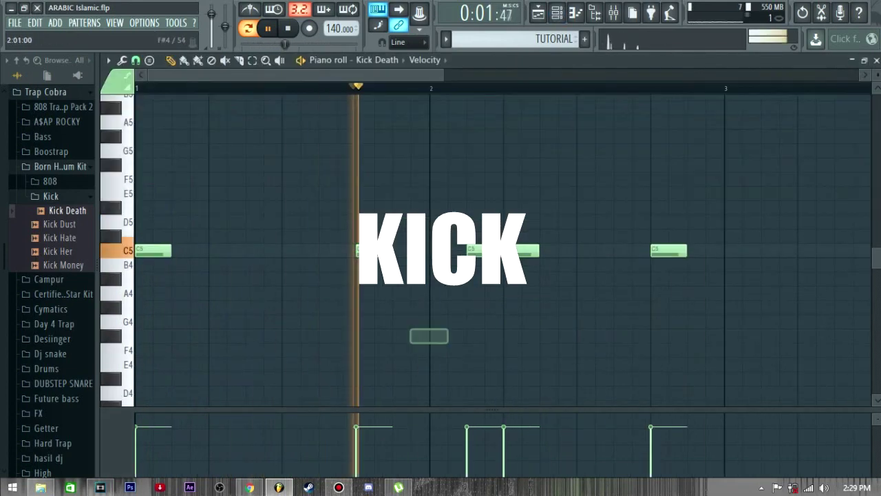
left_click_drag(429, 336, 422, 391)
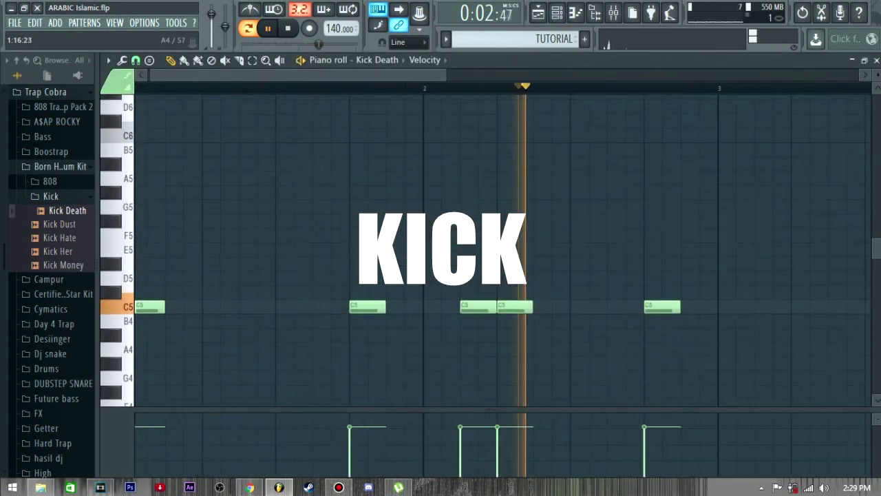
key("F6")
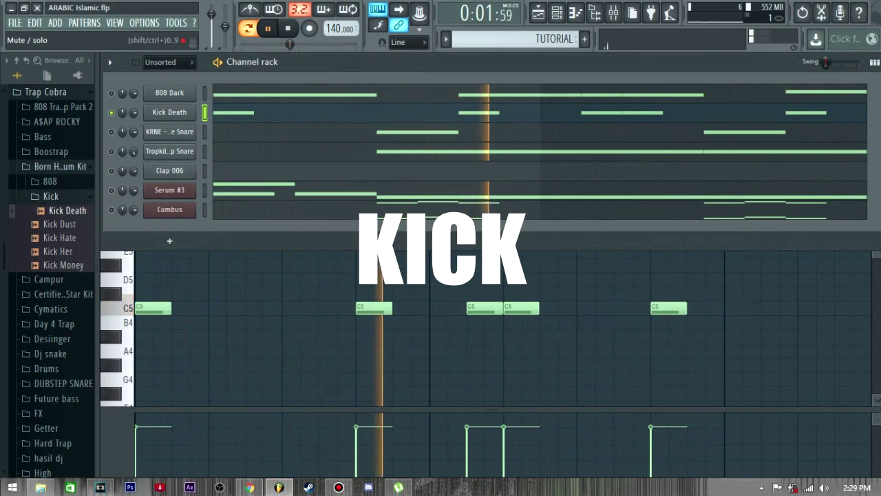
Step: Unmute the 808 Dark channel and view its bass notes in the piano roll
left_click(112, 93)
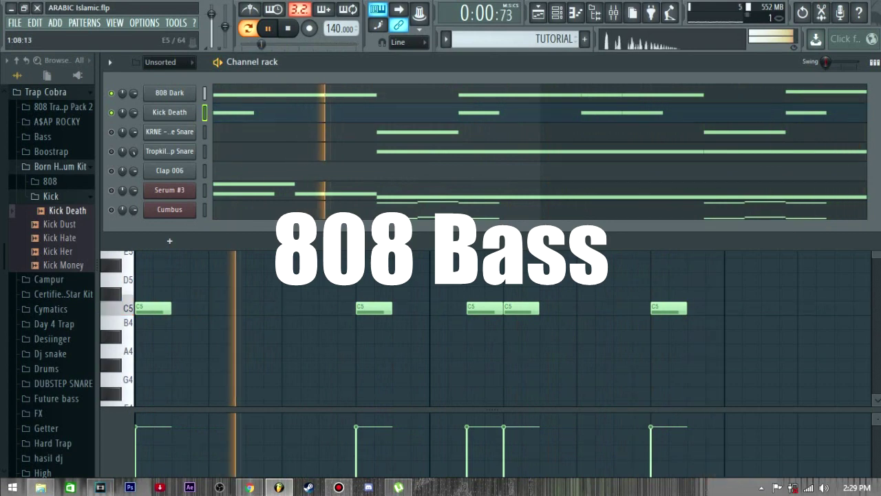
left_click(265, 94)
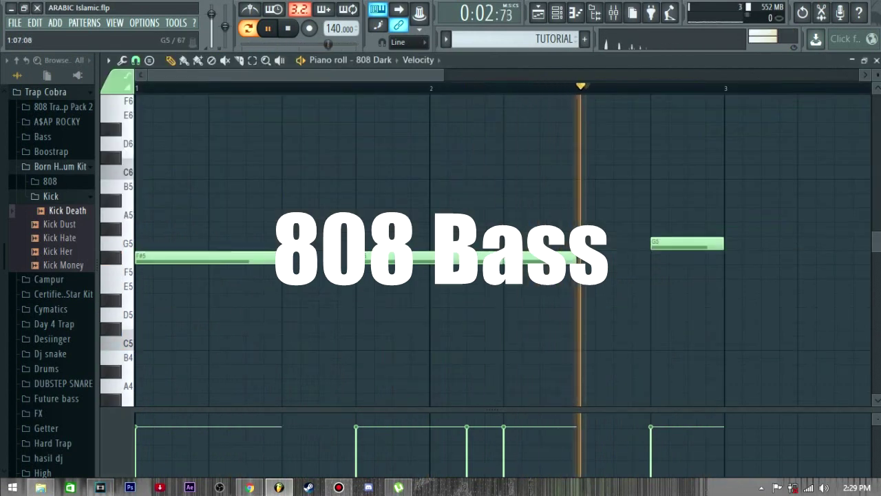
key("F6")
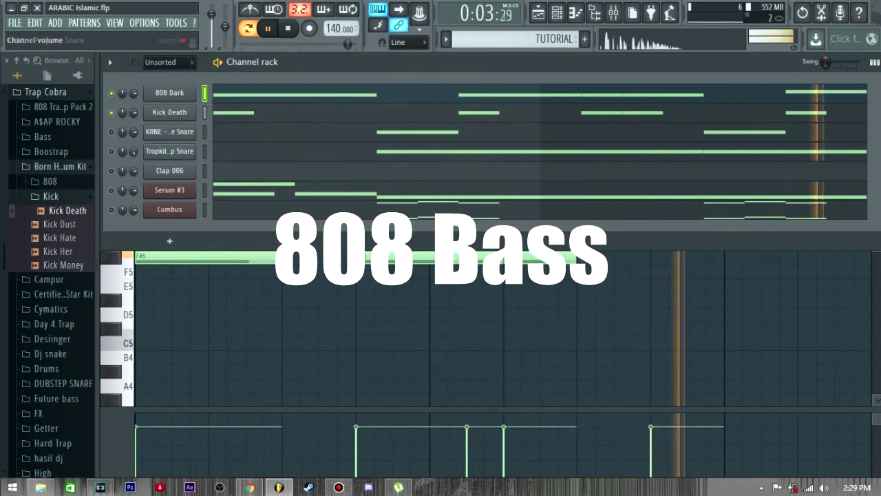
Step: View the KRNE snare's notes, and unmute both the KRNE and Tropkillz snare channels
left_click(234, 132)
key("F6")
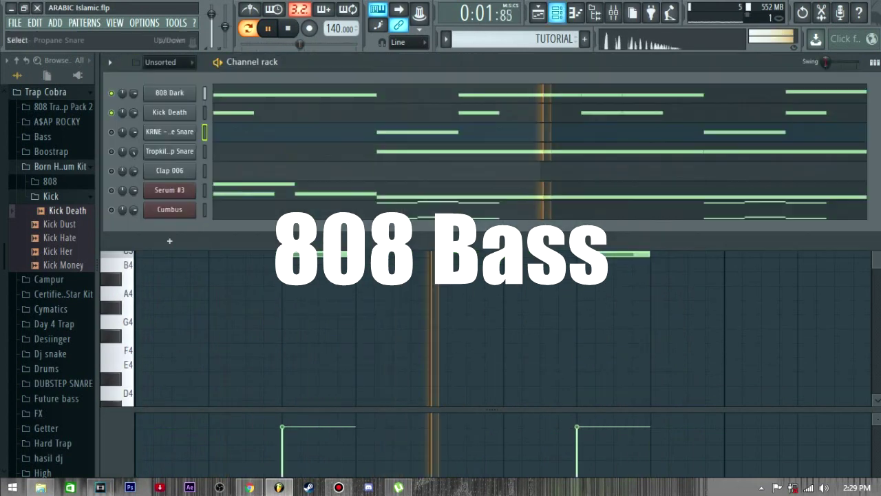
left_click(111, 132)
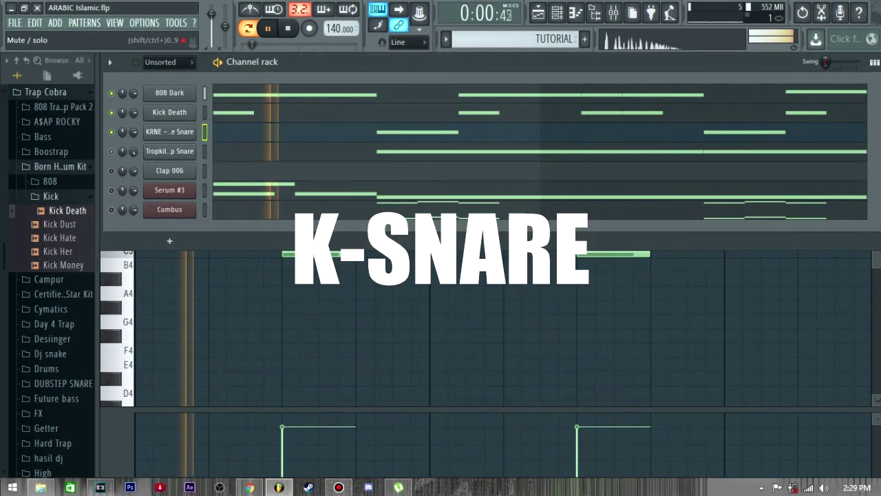
scroll(169, 240, "up", 2)
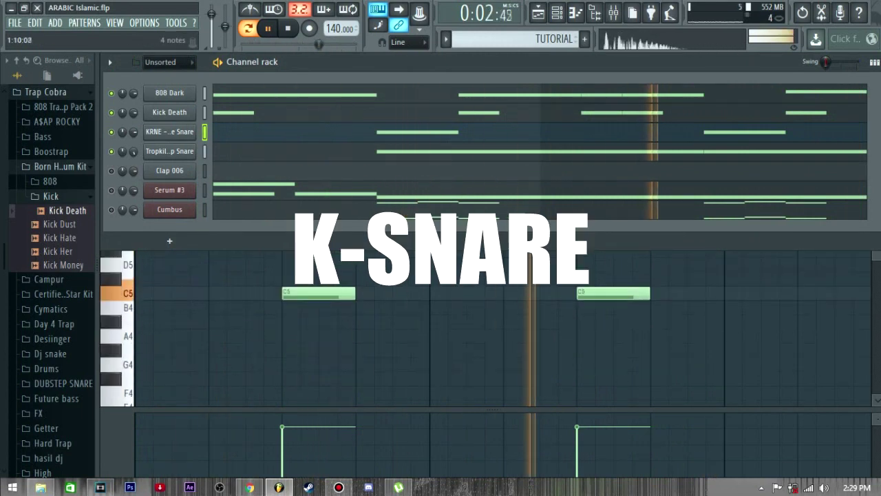
Step: View the Tropkillz snare's notes in the piano roll and unmute the Cumbus channel
left_click(404, 151)
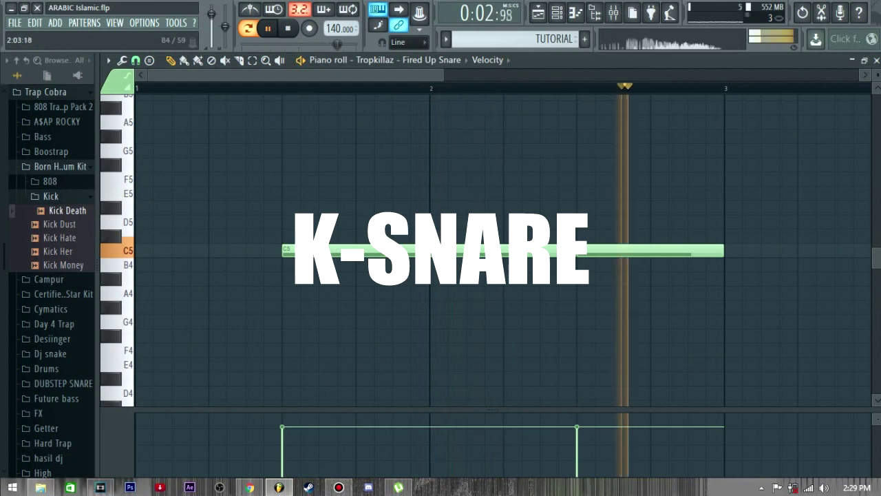
key("F6")
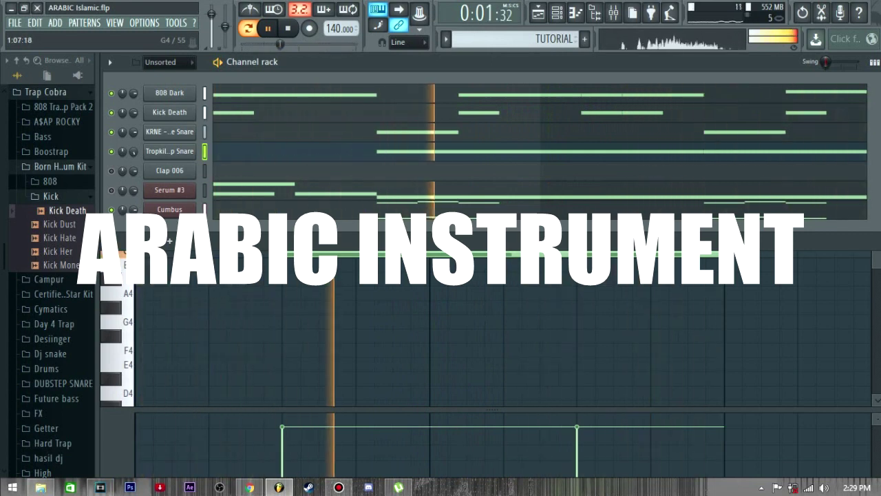
scroll(482, 344, "up", 2)
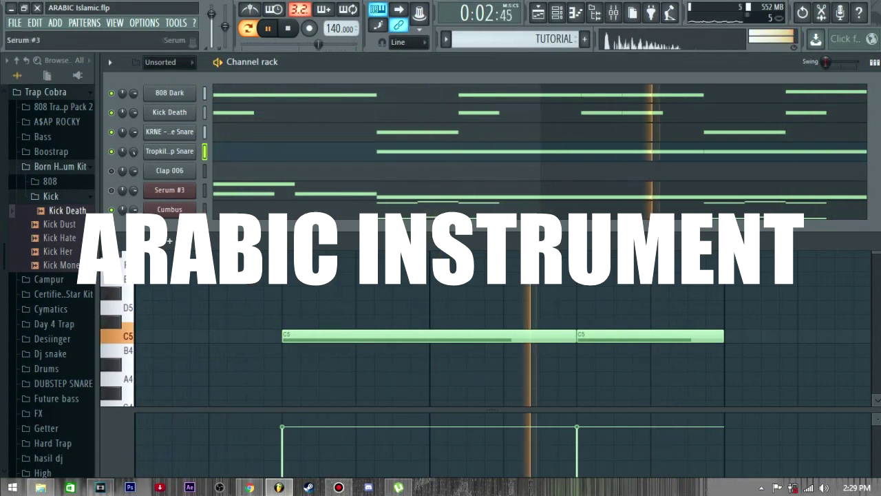
Step: Bring up the Serum #3 channel's notes and unmute the channel so the lead plays with the drums
left_click(234, 191)
key("F6")
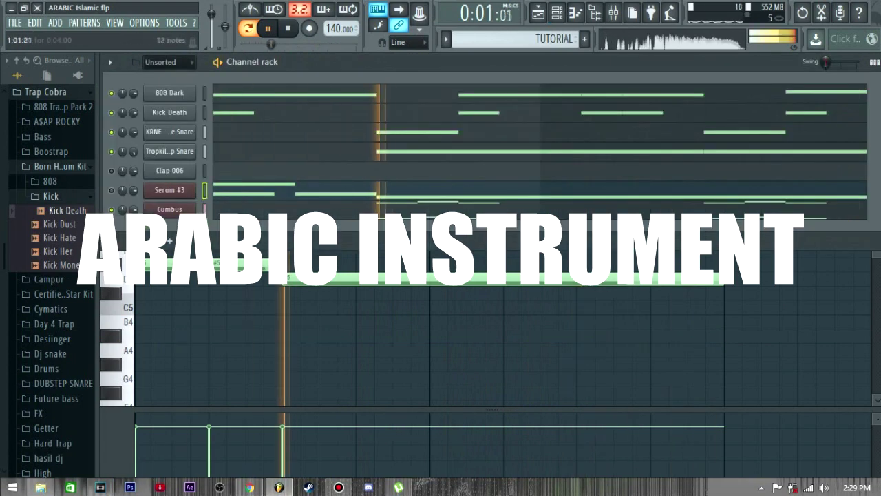
scroll(426, 330, "up", 3)
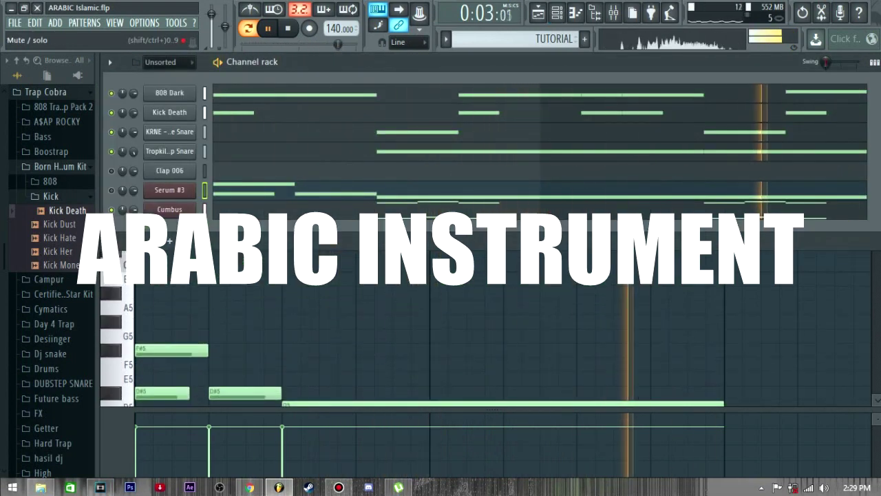
scroll(426, 331, "down", 2)
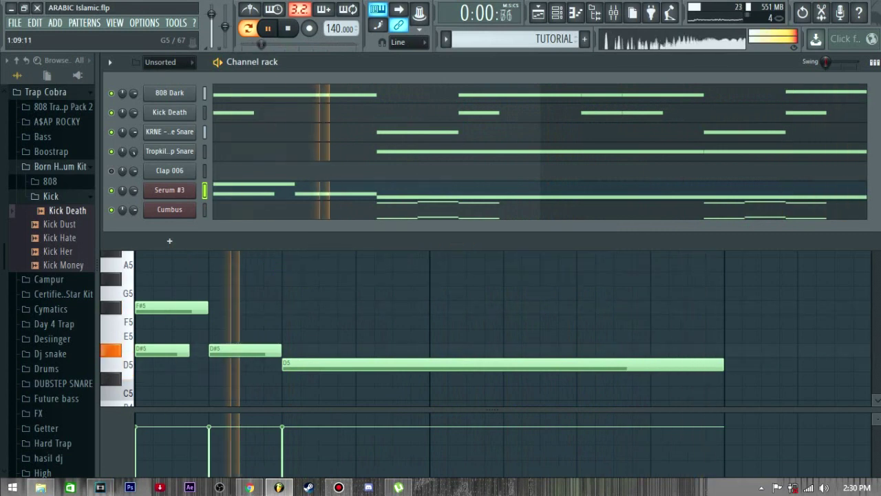
Step: Review the Serum #3 melody in the piano roll while the full pattern plays
key("F6")
scroll(291, 309, "down", 3)
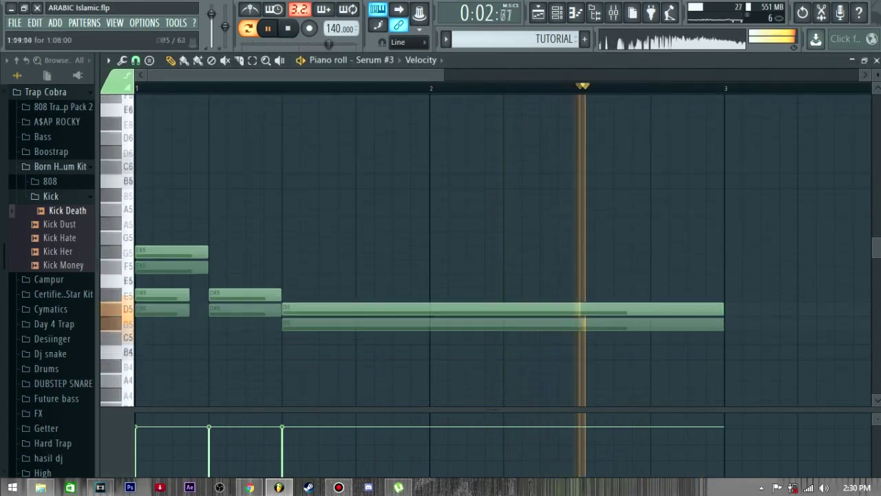
scroll(291, 308, "down", 2)
key("F6")
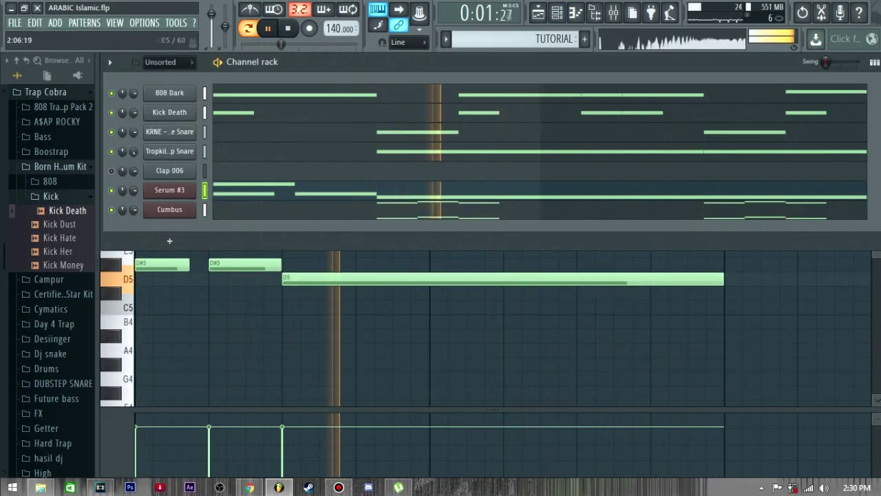
scroll(170, 241, "up", 2)
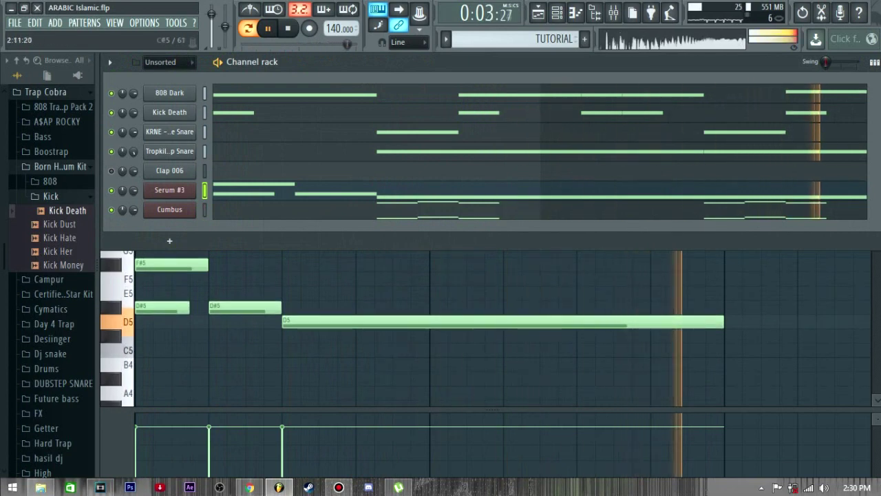
Step: Examine the song arrangement around bar 18 in the playlist during playback
left_click(272, 172)
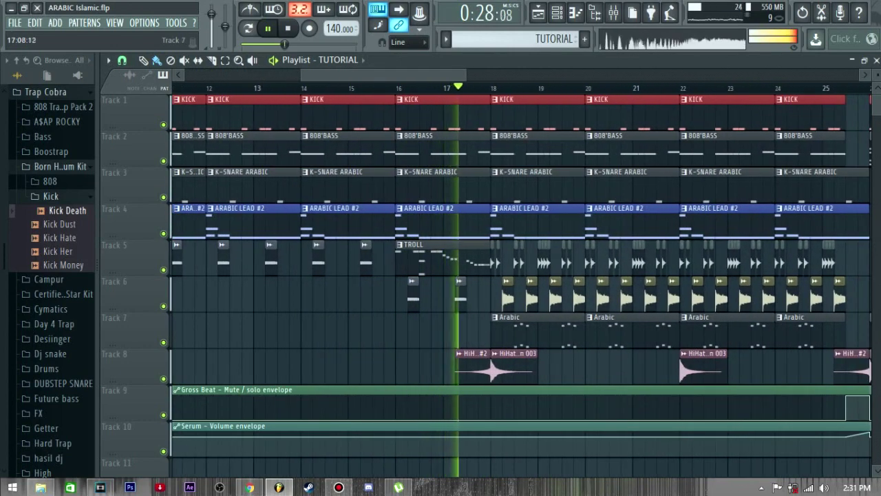
scroll(497, 324, "up", 2)
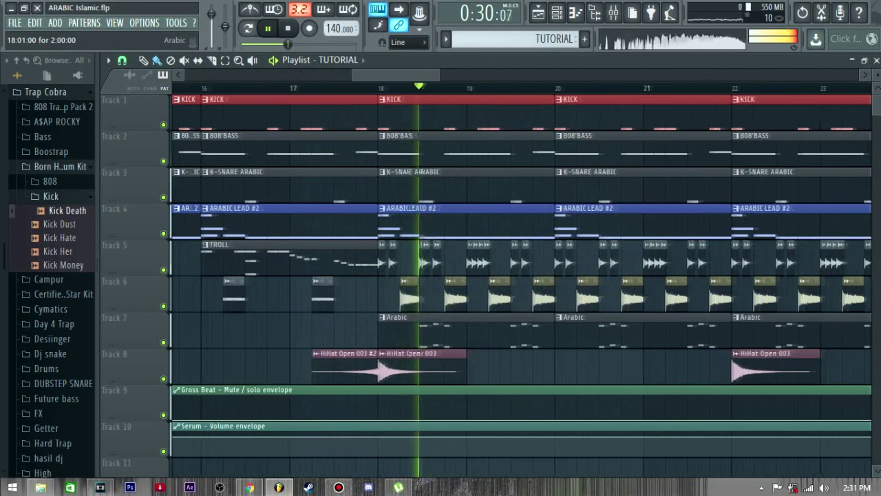